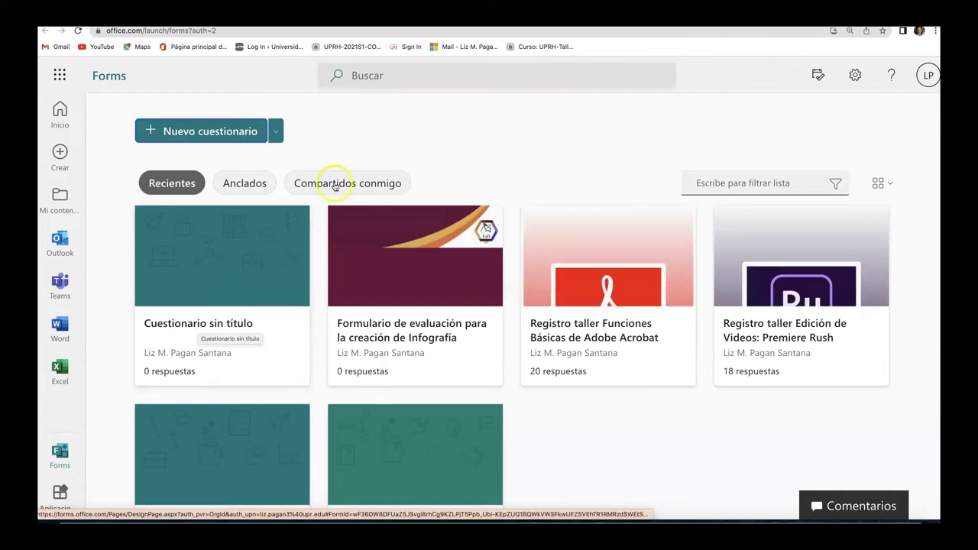
Create a new blank form and title it "Formulario de evaluación".
{"action": "left_click", "coordinate": [277, 136]}
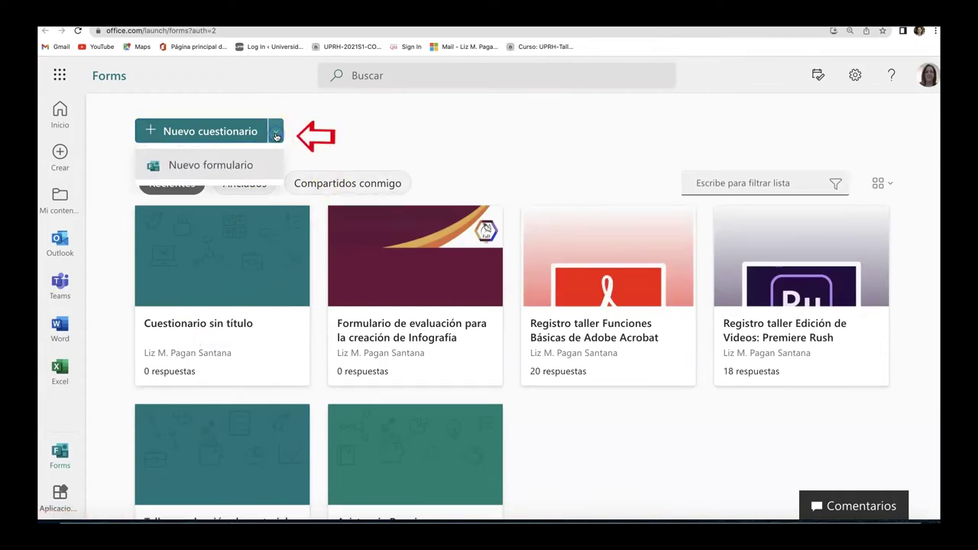
{"action": "left_click", "coordinate": [217, 166]}
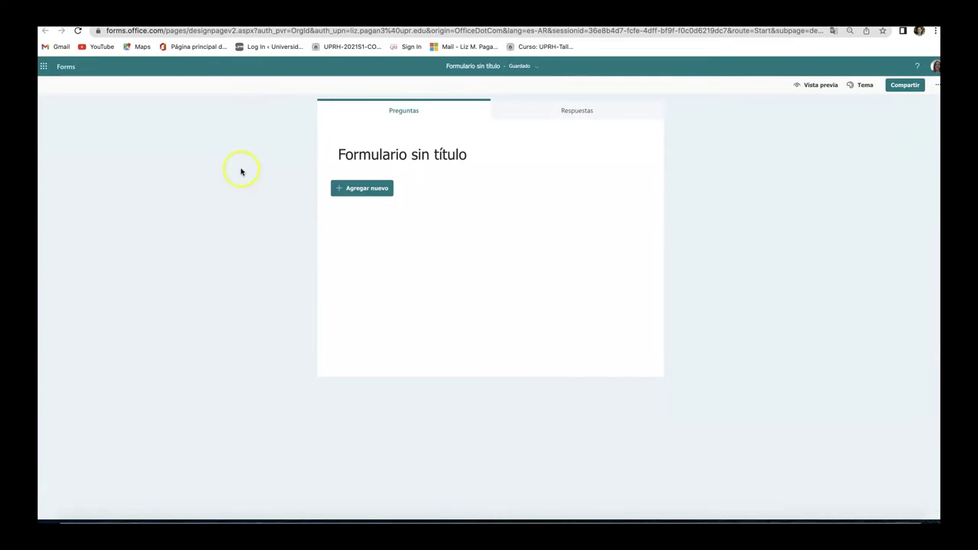
{"action": "left_click", "coordinate": [415, 155]}
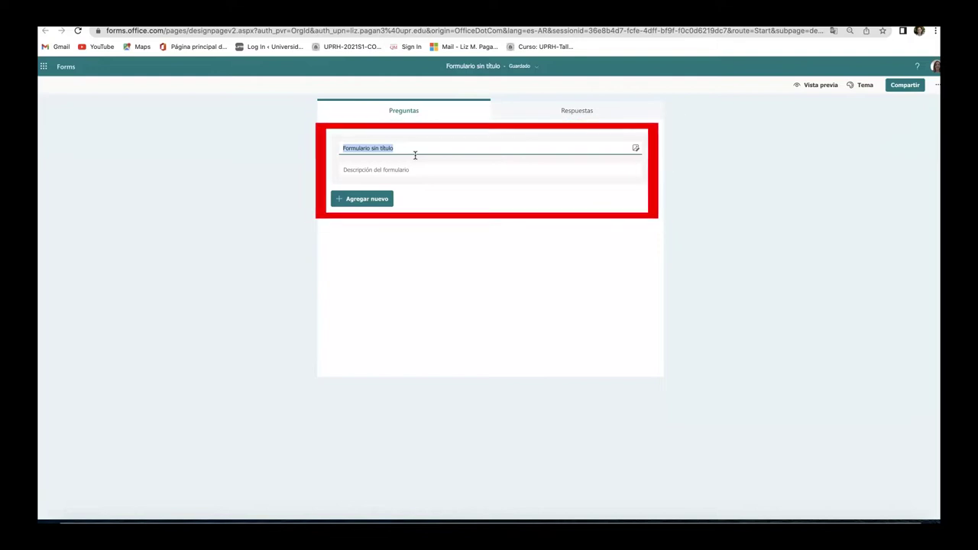
{"action": "type", "text": "F"}
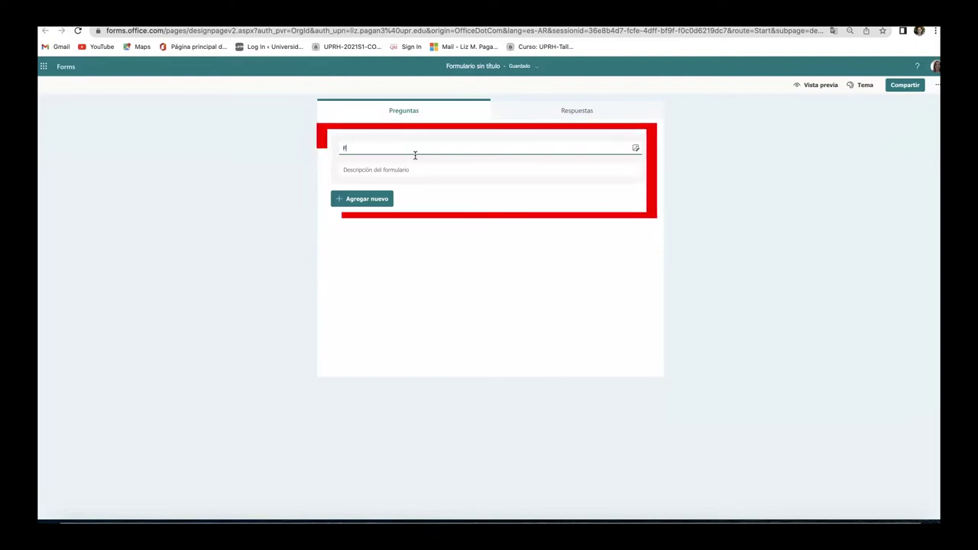
{"action": "type", "text": "ormulario "}
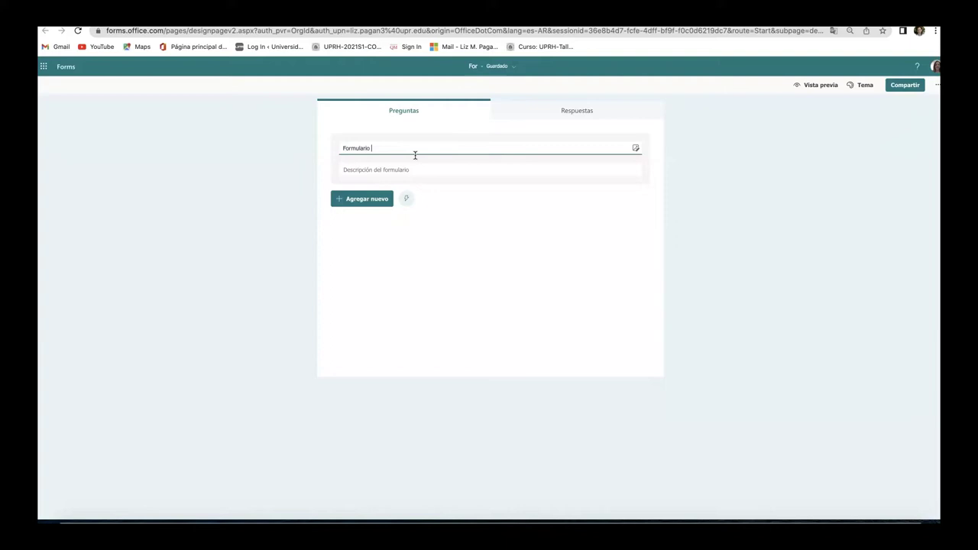
{"action": "type", "text": "de evaluación"}
Enter "Descripción" as the form's description.
{"action": "left_click", "coordinate": [408, 170]}
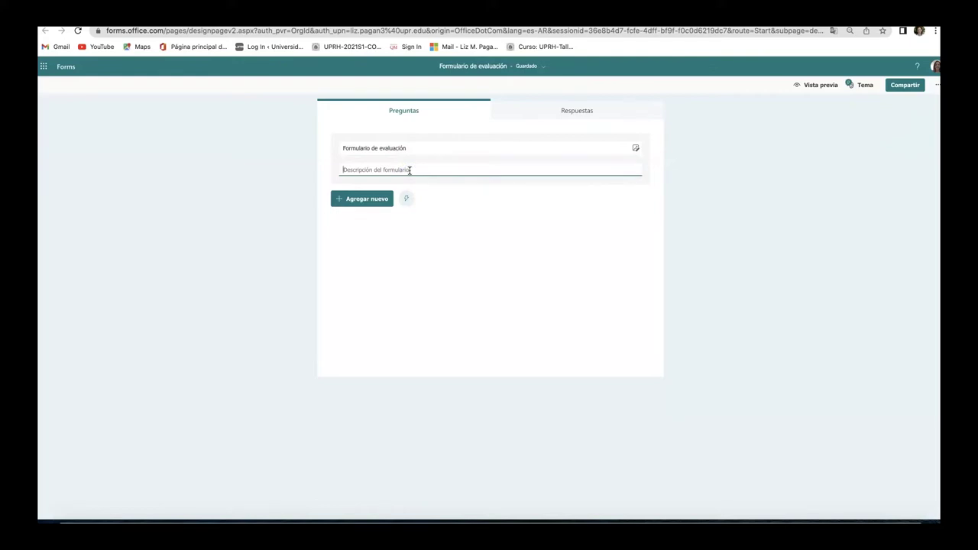
{"action": "type", "text": "De"}
{"action": "left_click", "coordinate": [402, 177]}
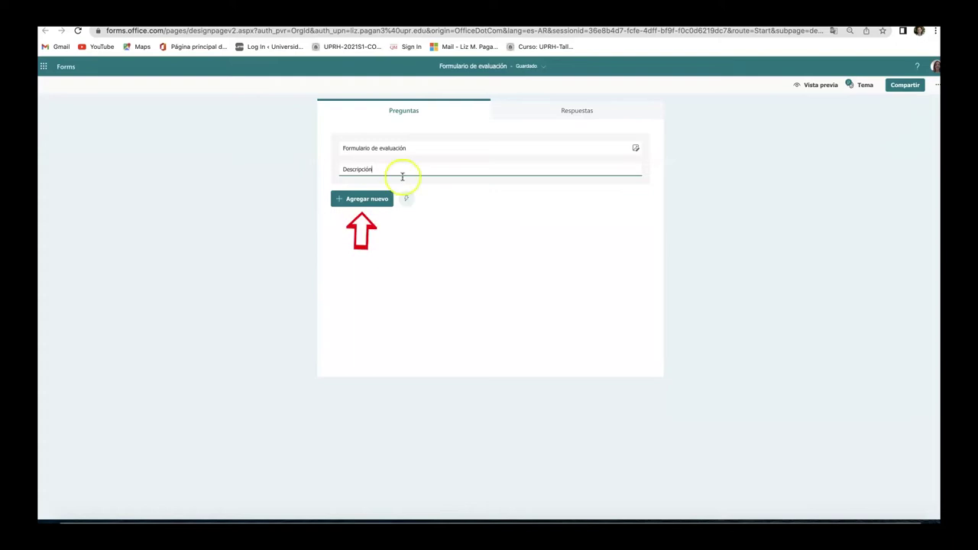
Add an Opción question with the text "Favor de seleccionar el nivel de satisfacción del taller".
{"action": "left_click", "coordinate": [337, 202]}
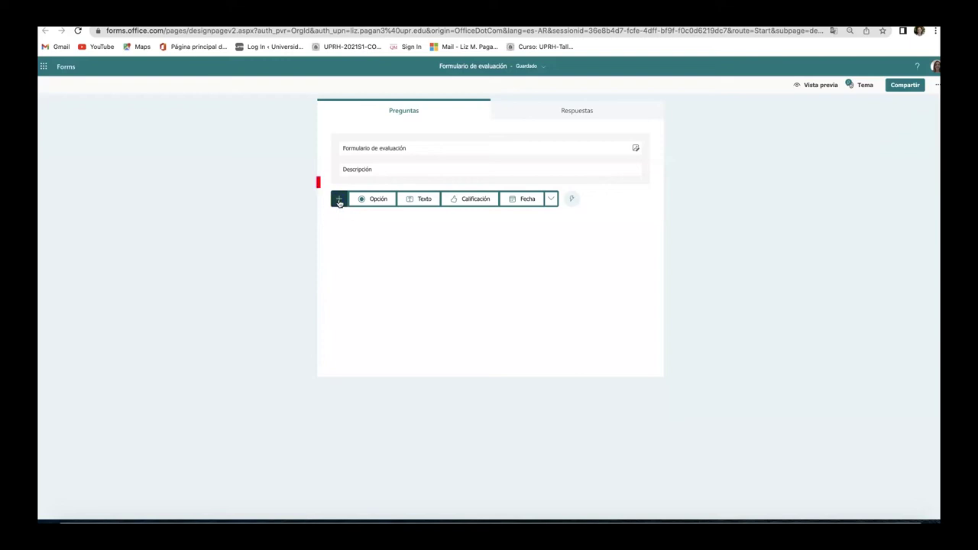
{"action": "left_click", "coordinate": [550, 198]}
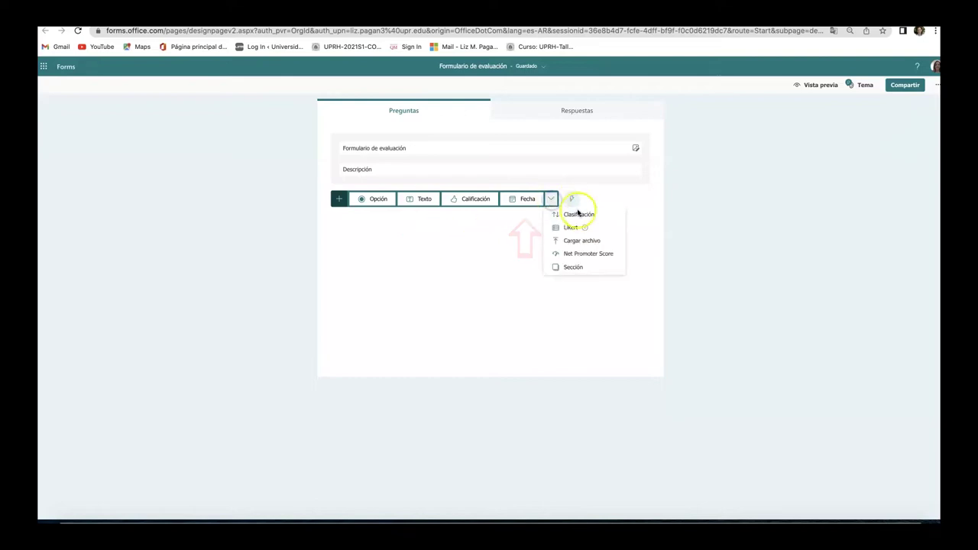
{"action": "mouse_move", "coordinate": [570, 230]}
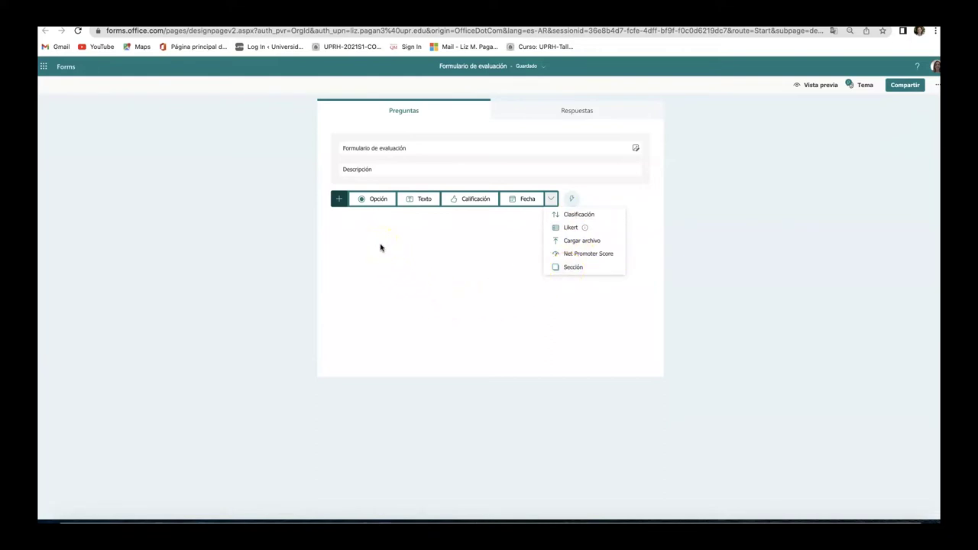
{"action": "left_click", "coordinate": [375, 200]}
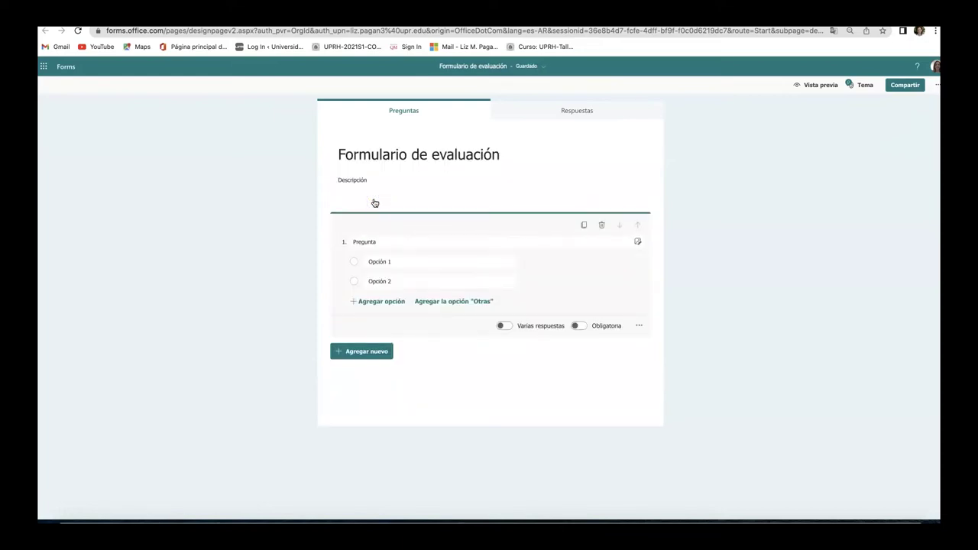
{"action": "left_click", "coordinate": [377, 241]}
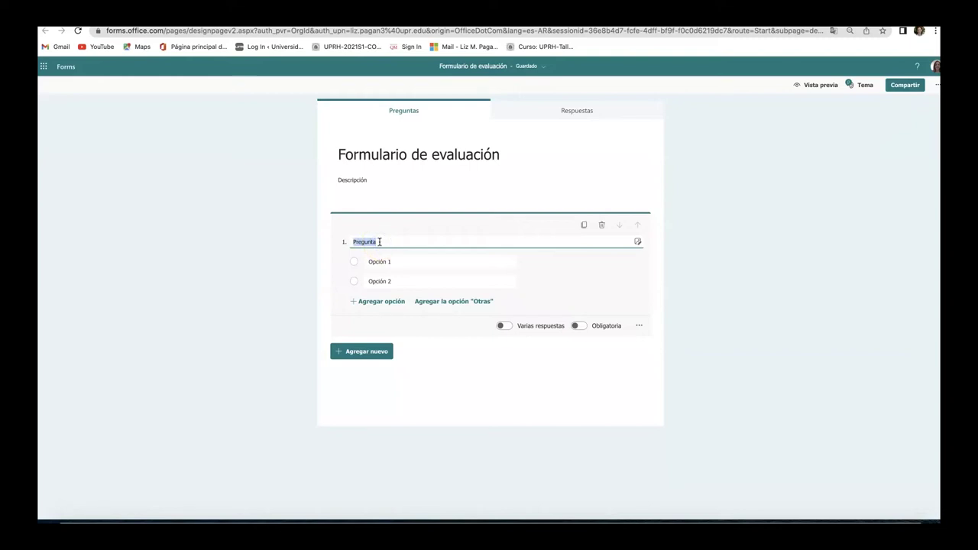
{"action": "type", "text": "Favor de seleccionar el nivel de satisfacción del taller"}
Fill the question's first two answer options with "Muy satisfecho" and "Satisfecho".
{"action": "left_click", "coordinate": [380, 261]}
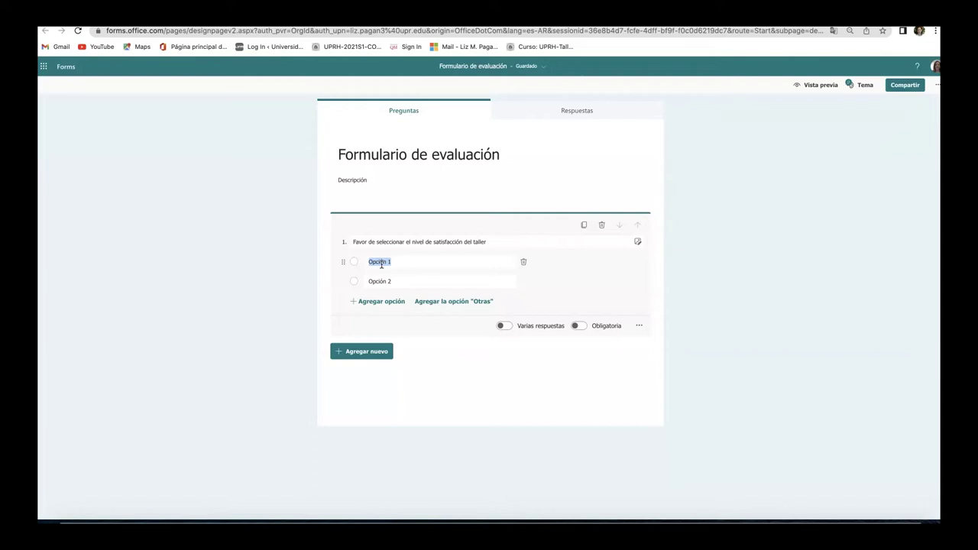
{"action": "type", "text": "Muy satisfecho"}
{"action": "left_click", "coordinate": [376, 282]}
{"action": "type", "text": "Satisfecho"}
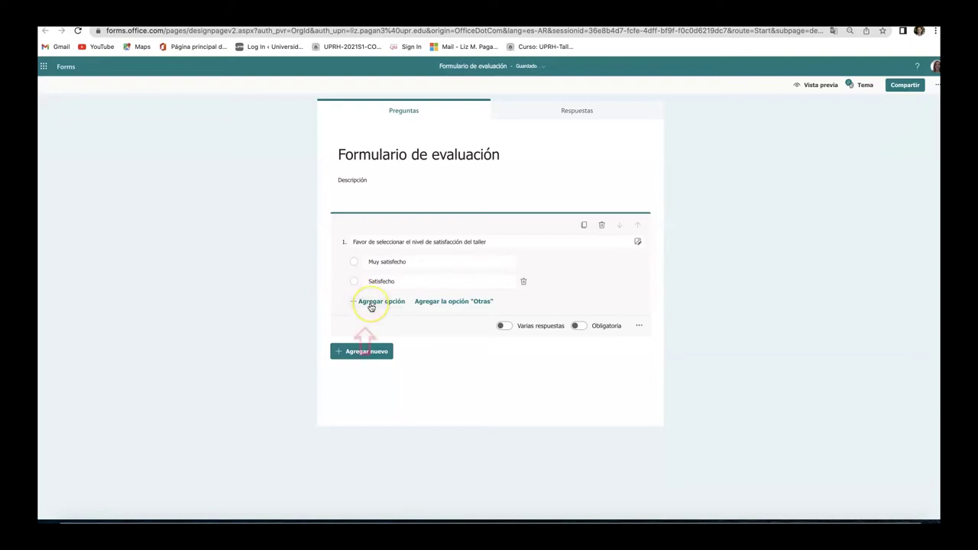
Add the answer options "Neutral" and "No satisfecho" to the satisfaction question and make it mandatory.
{"action": "left_click", "coordinate": [370, 303]}
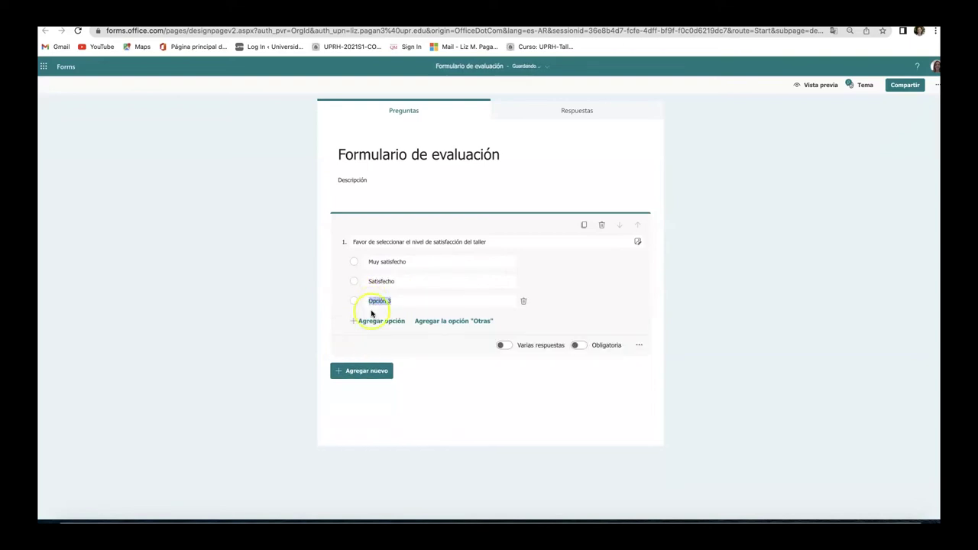
{"action": "type", "text": "Neutral"}
{"action": "key", "text": "Return"}
{"action": "left_click", "coordinate": [385, 299]}
{"action": "left_click", "coordinate": [382, 321]}
{"action": "type", "text": "No"}
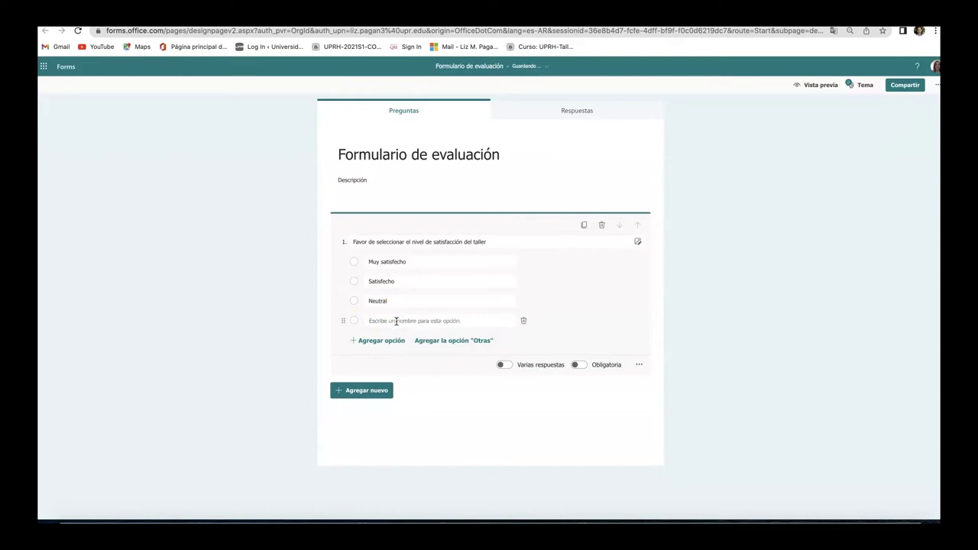
{"action": "type", "text": " satisfecho"}
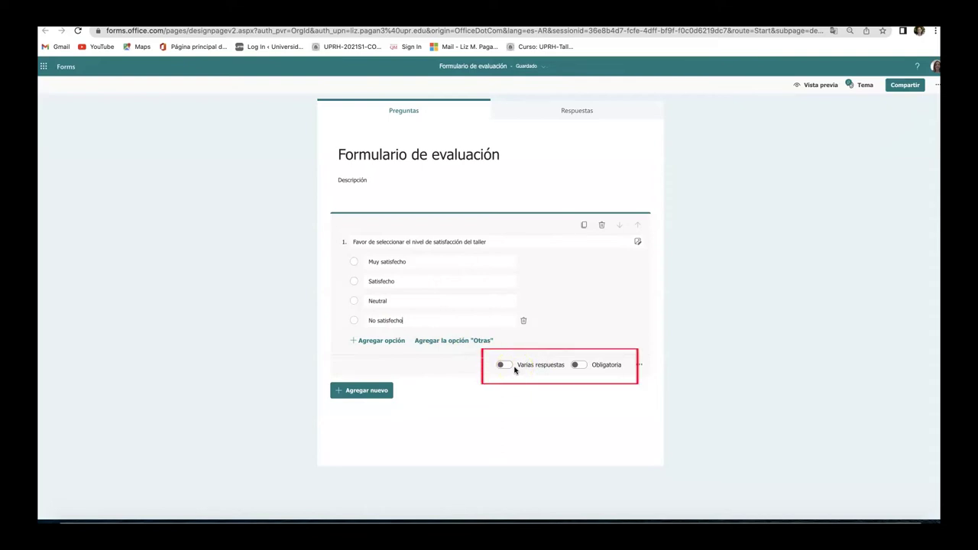
{"action": "left_click", "coordinate": [583, 366]}
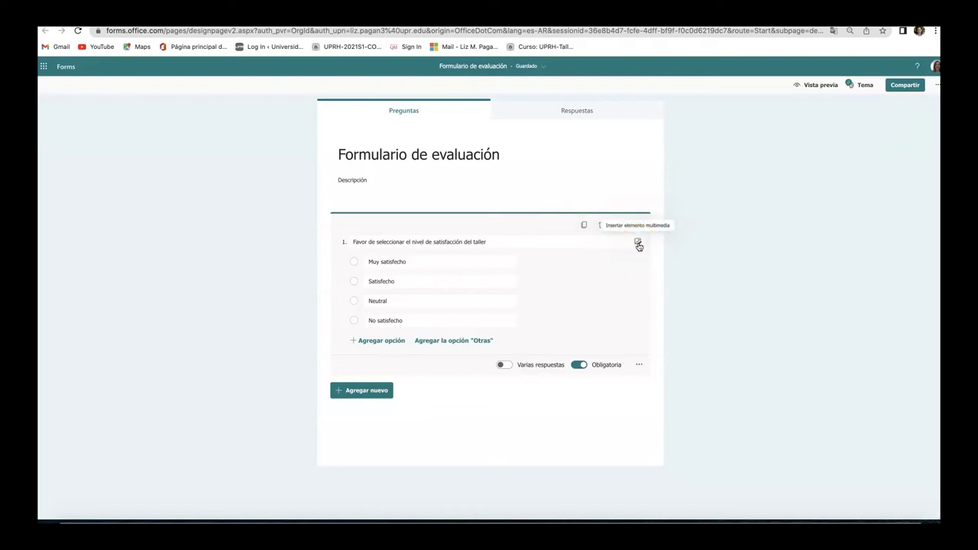
{"action": "left_click", "coordinate": [338, 392]}
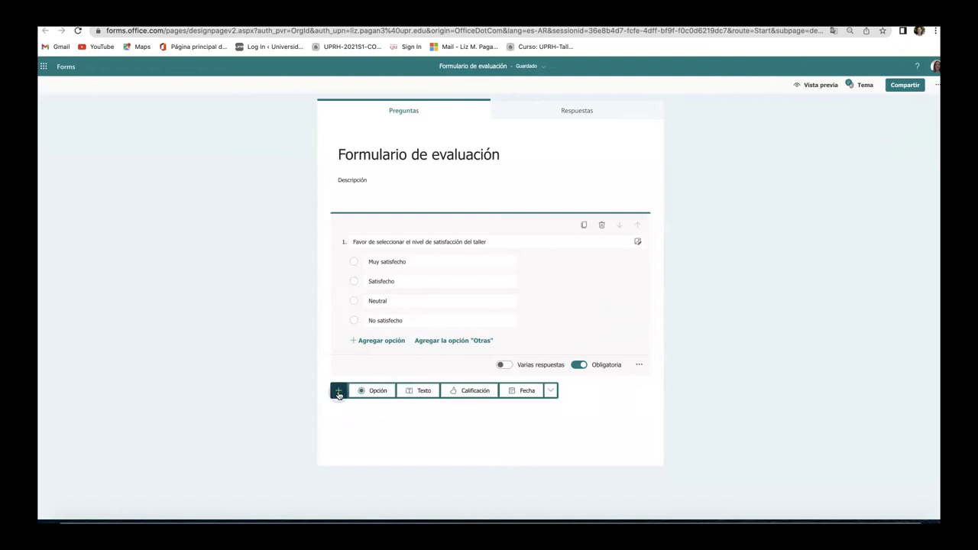
{"action": "left_click", "coordinate": [551, 391]}
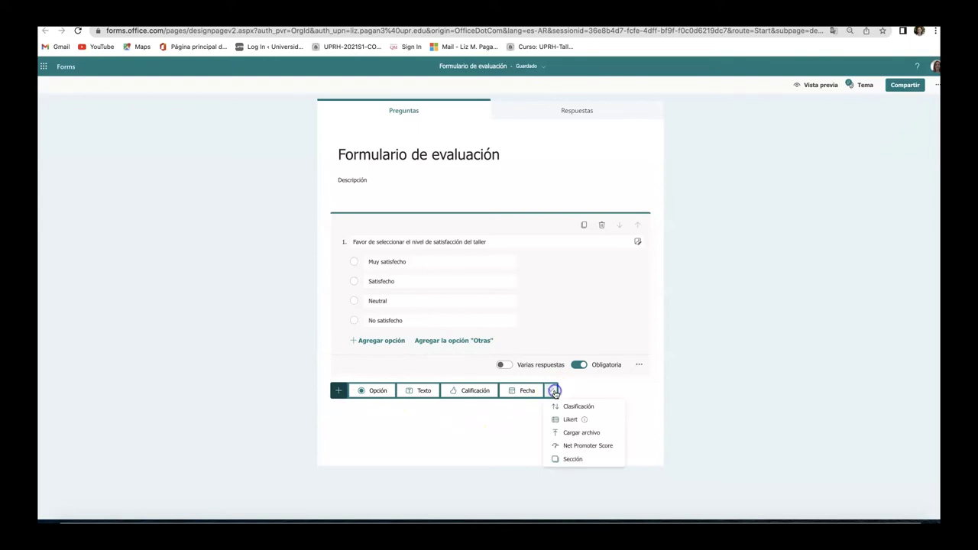
{"action": "mouse_move", "coordinate": [566, 425]}
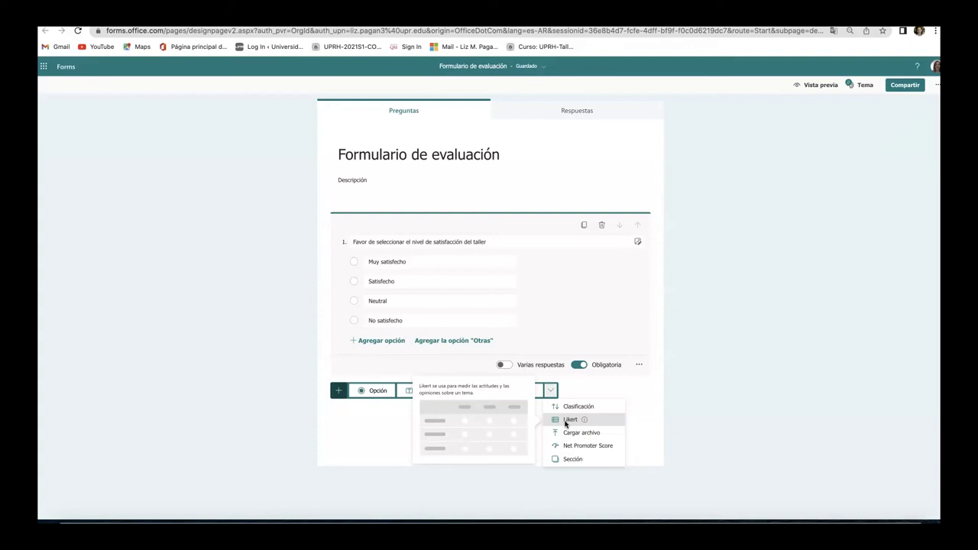
{"action": "left_click", "coordinate": [657, 348]}
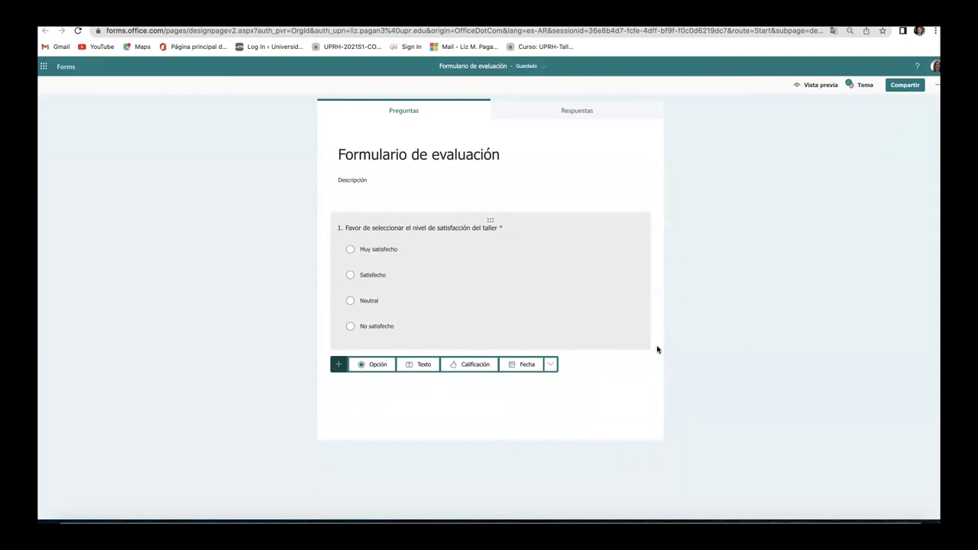
Customize the form's theme with the Desktop image "Screen Shot 2022-03-29 at 2.56.03 PM" as the background.
{"action": "left_click", "coordinate": [865, 87]}
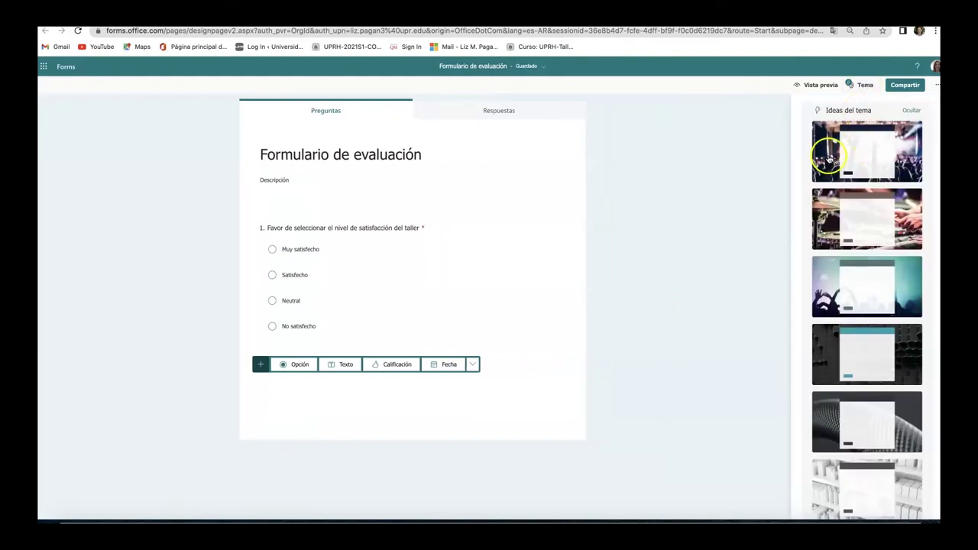
{"action": "scroll", "coordinate": [818, 297], "scroll_direction": "down", "scroll_amount": 4}
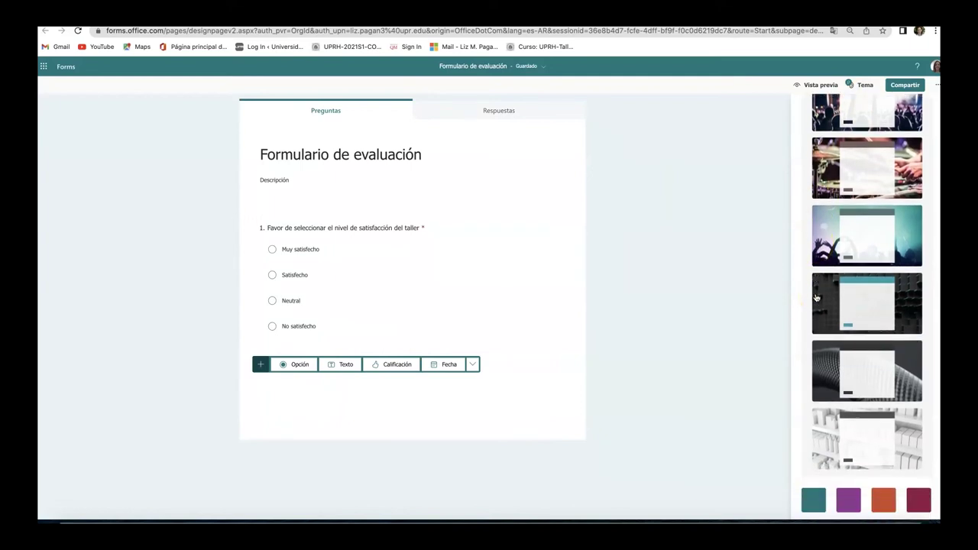
{"action": "scroll", "coordinate": [817, 297], "scroll_direction": "down", "scroll_amount": 2}
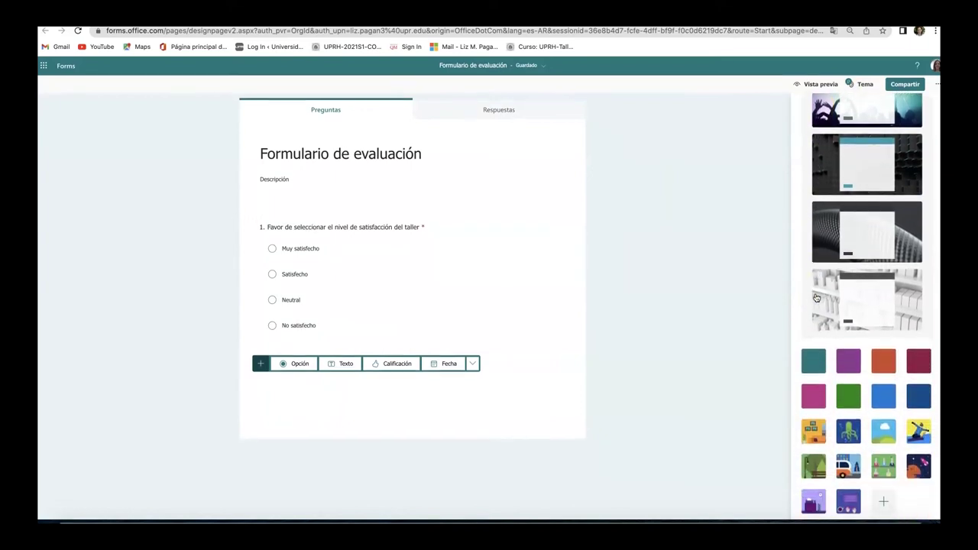
{"action": "left_click", "coordinate": [884, 505]}
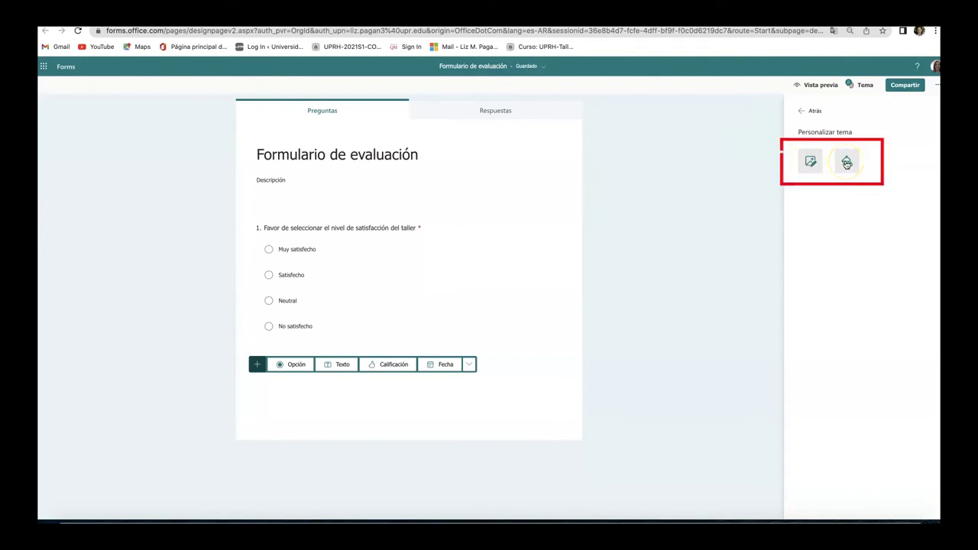
{"action": "left_click", "coordinate": [810, 161]}
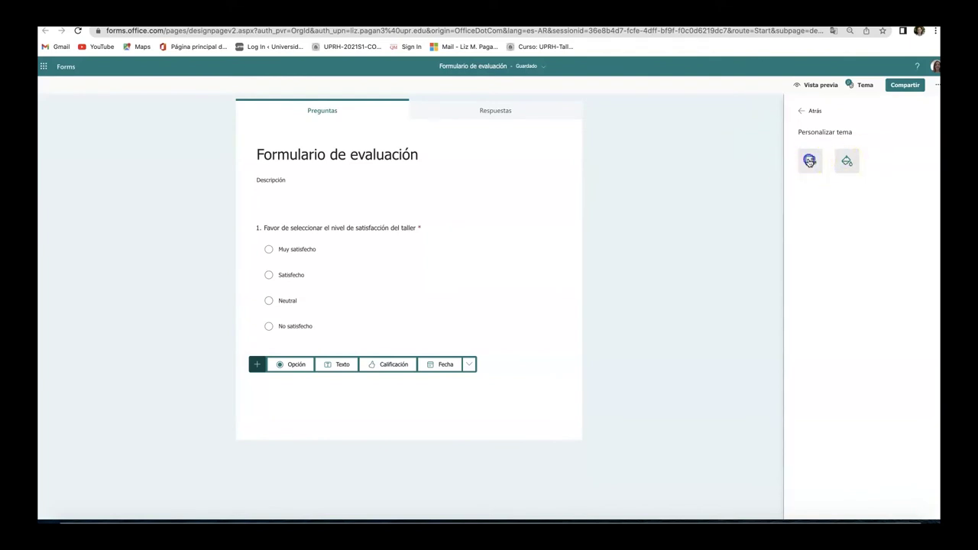
{"action": "left_click", "coordinate": [842, 126]}
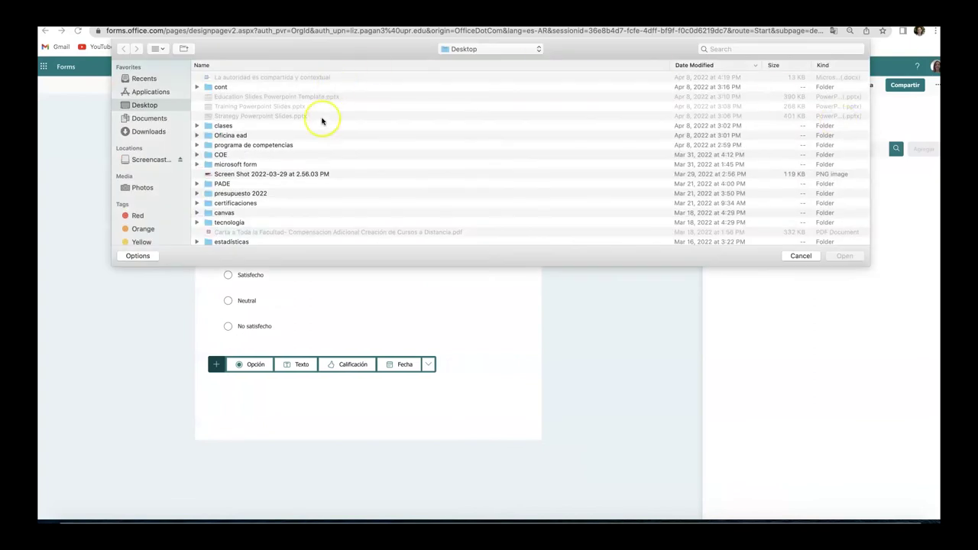
{"action": "scroll", "coordinate": [306, 162], "scroll_direction": "down", "scroll_amount": 2}
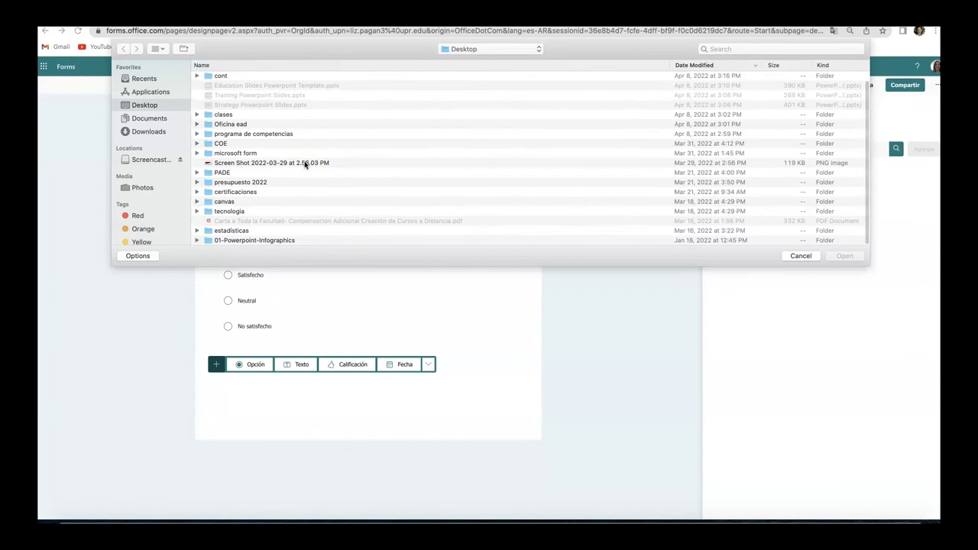
{"action": "double_click", "coordinate": [305, 163]}
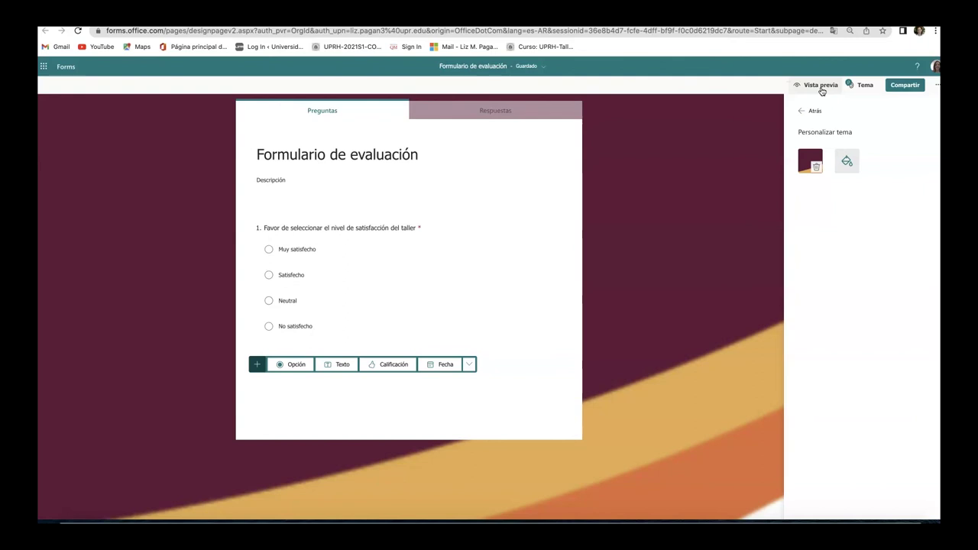
Open the form's sharing options for sending it and collecting responses.
{"action": "left_click", "coordinate": [902, 86]}
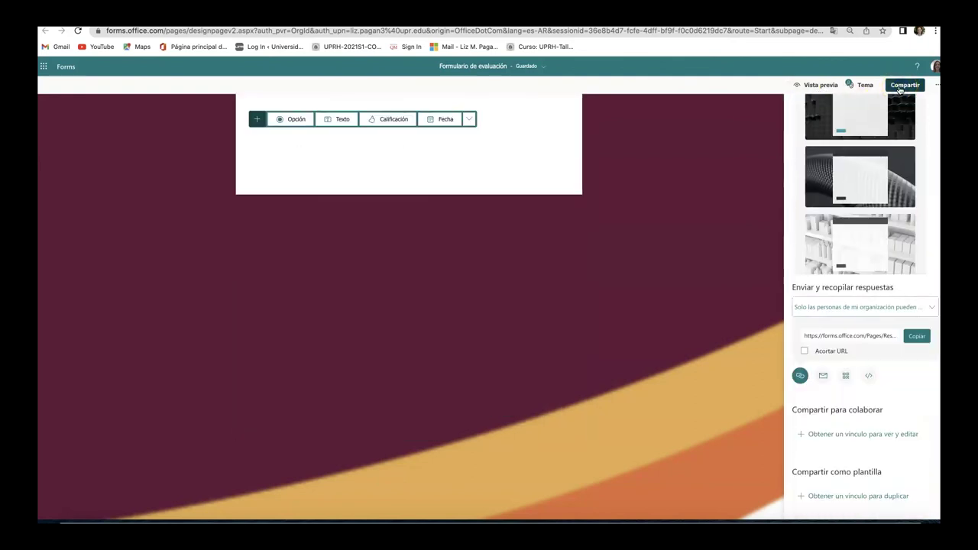